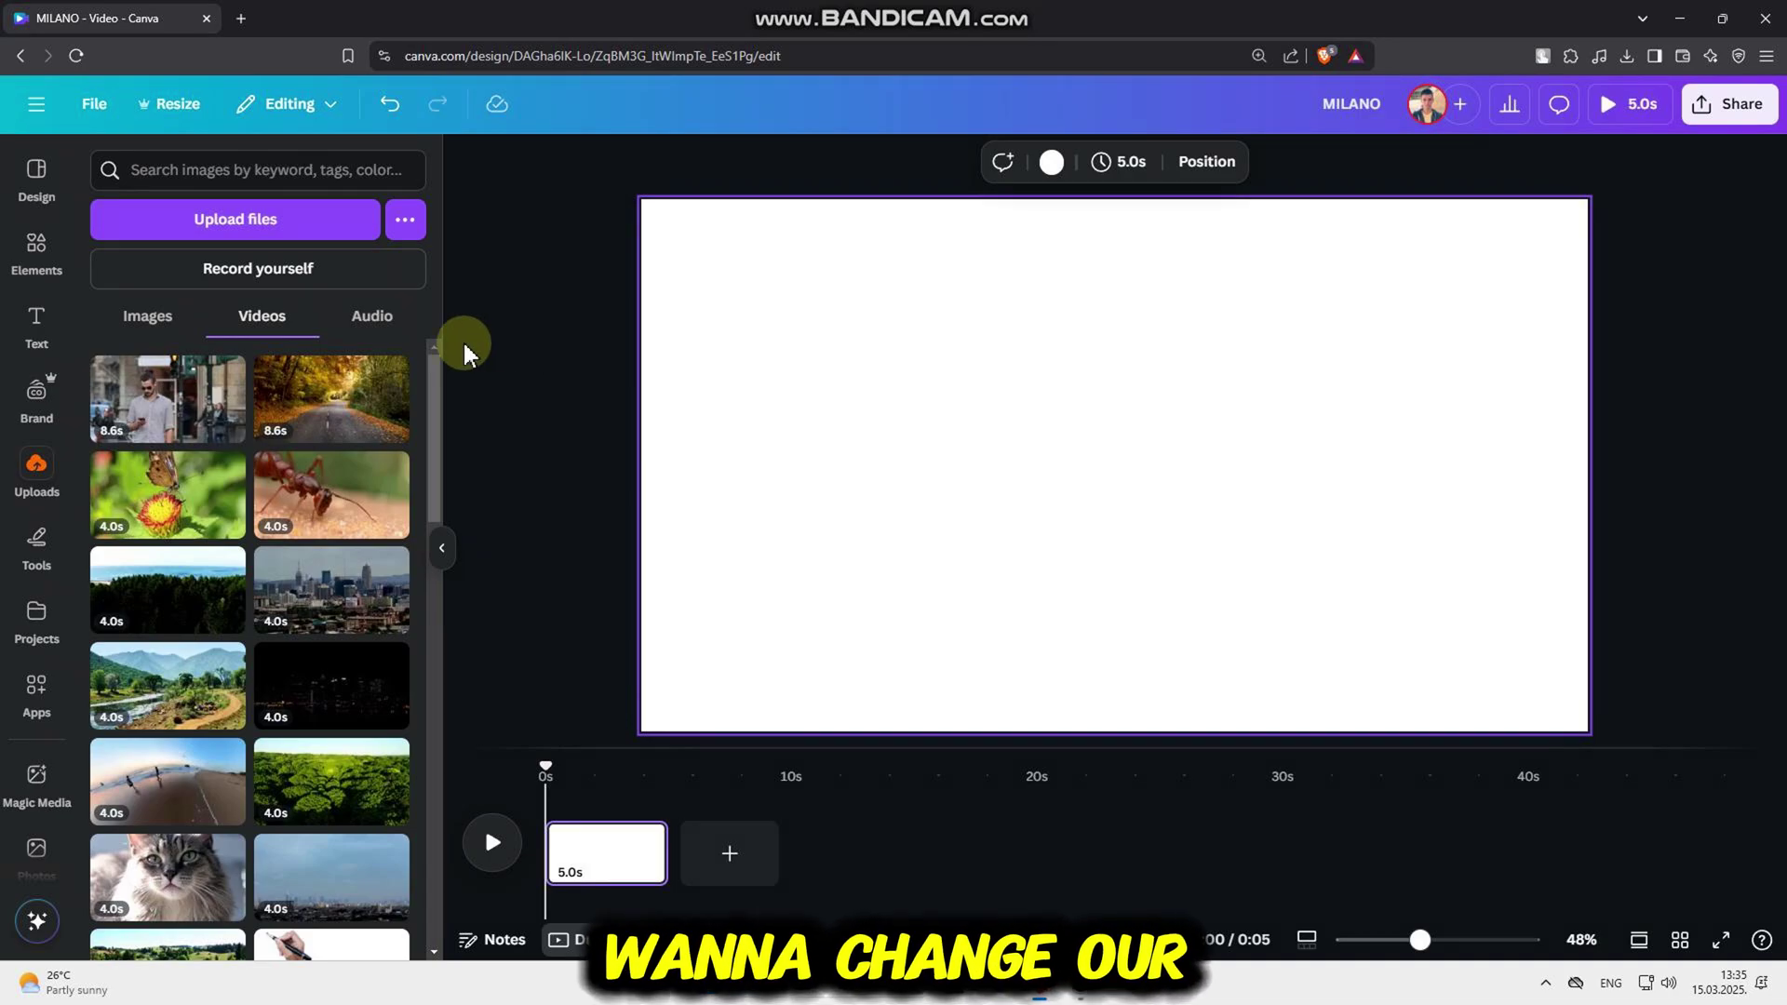
Step: Add the 8.6s street video of the man texting from Uploads and enlarge it to fill the page
mouse_move(230, 391)
left_mouse_down()
mouse_move(993, 480)
mouse_move(885, 412)
left_mouse_up()
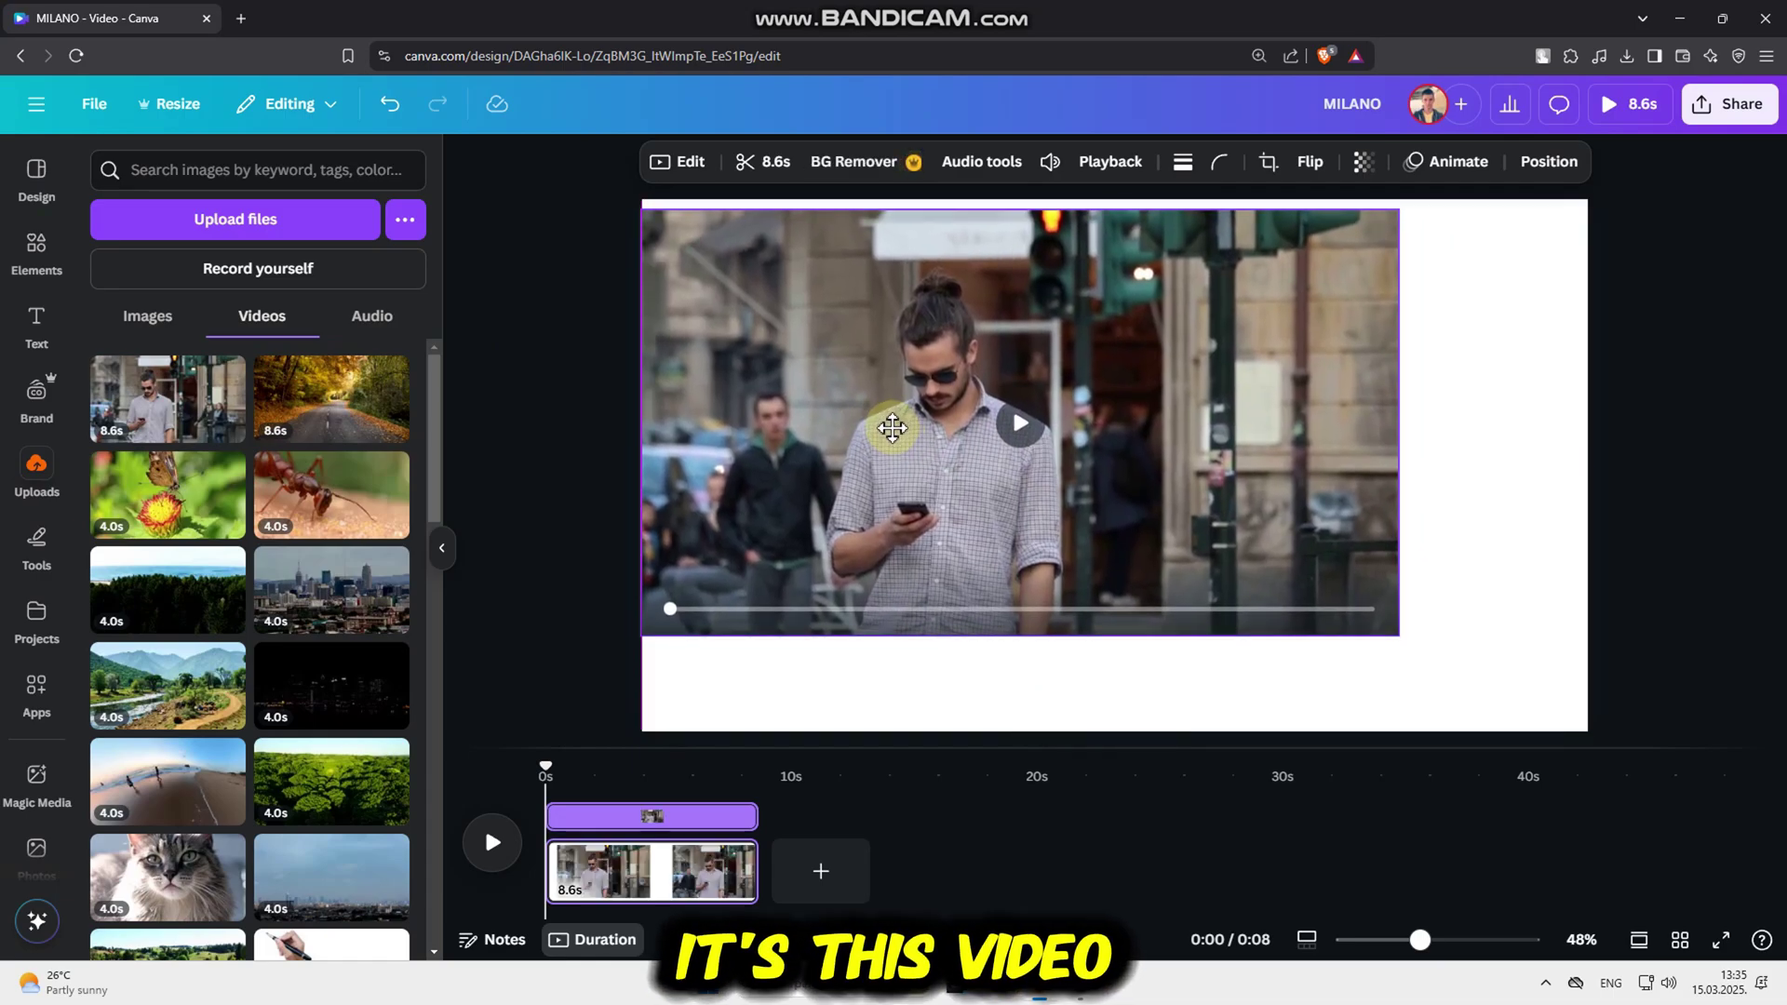
left_click_drag(1405, 625, 1593, 724)
left_click(1656, 627)
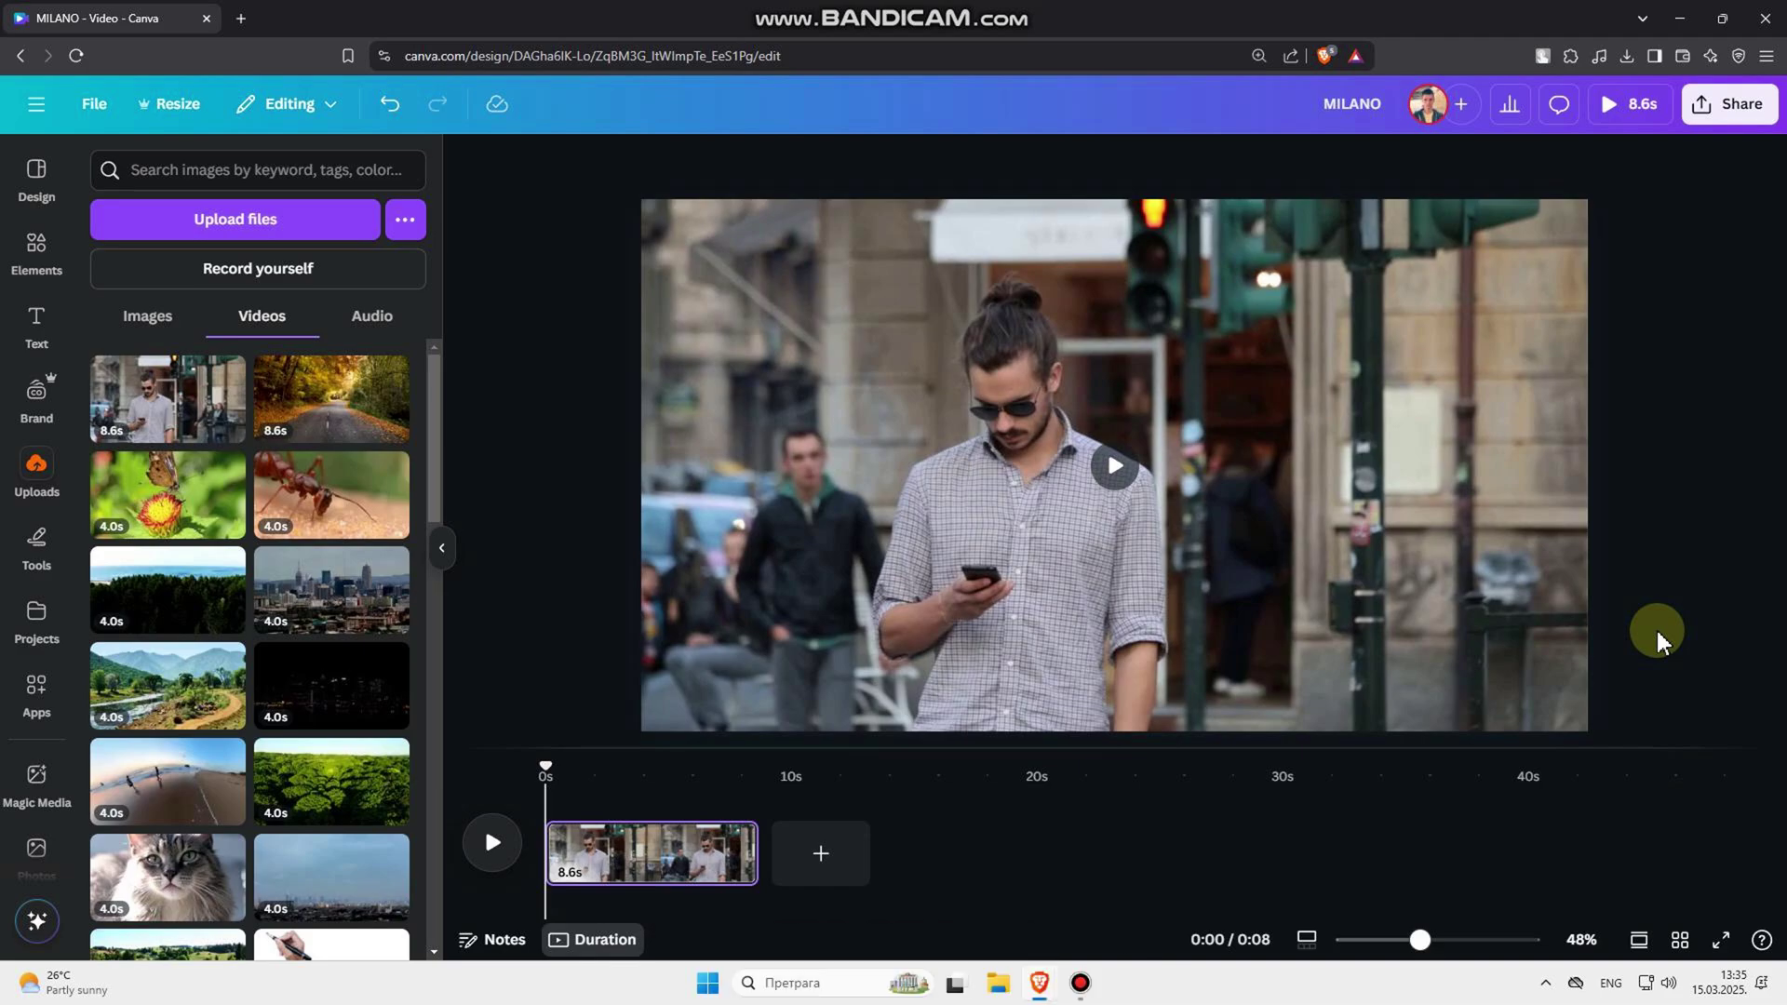
left_click(1327, 559)
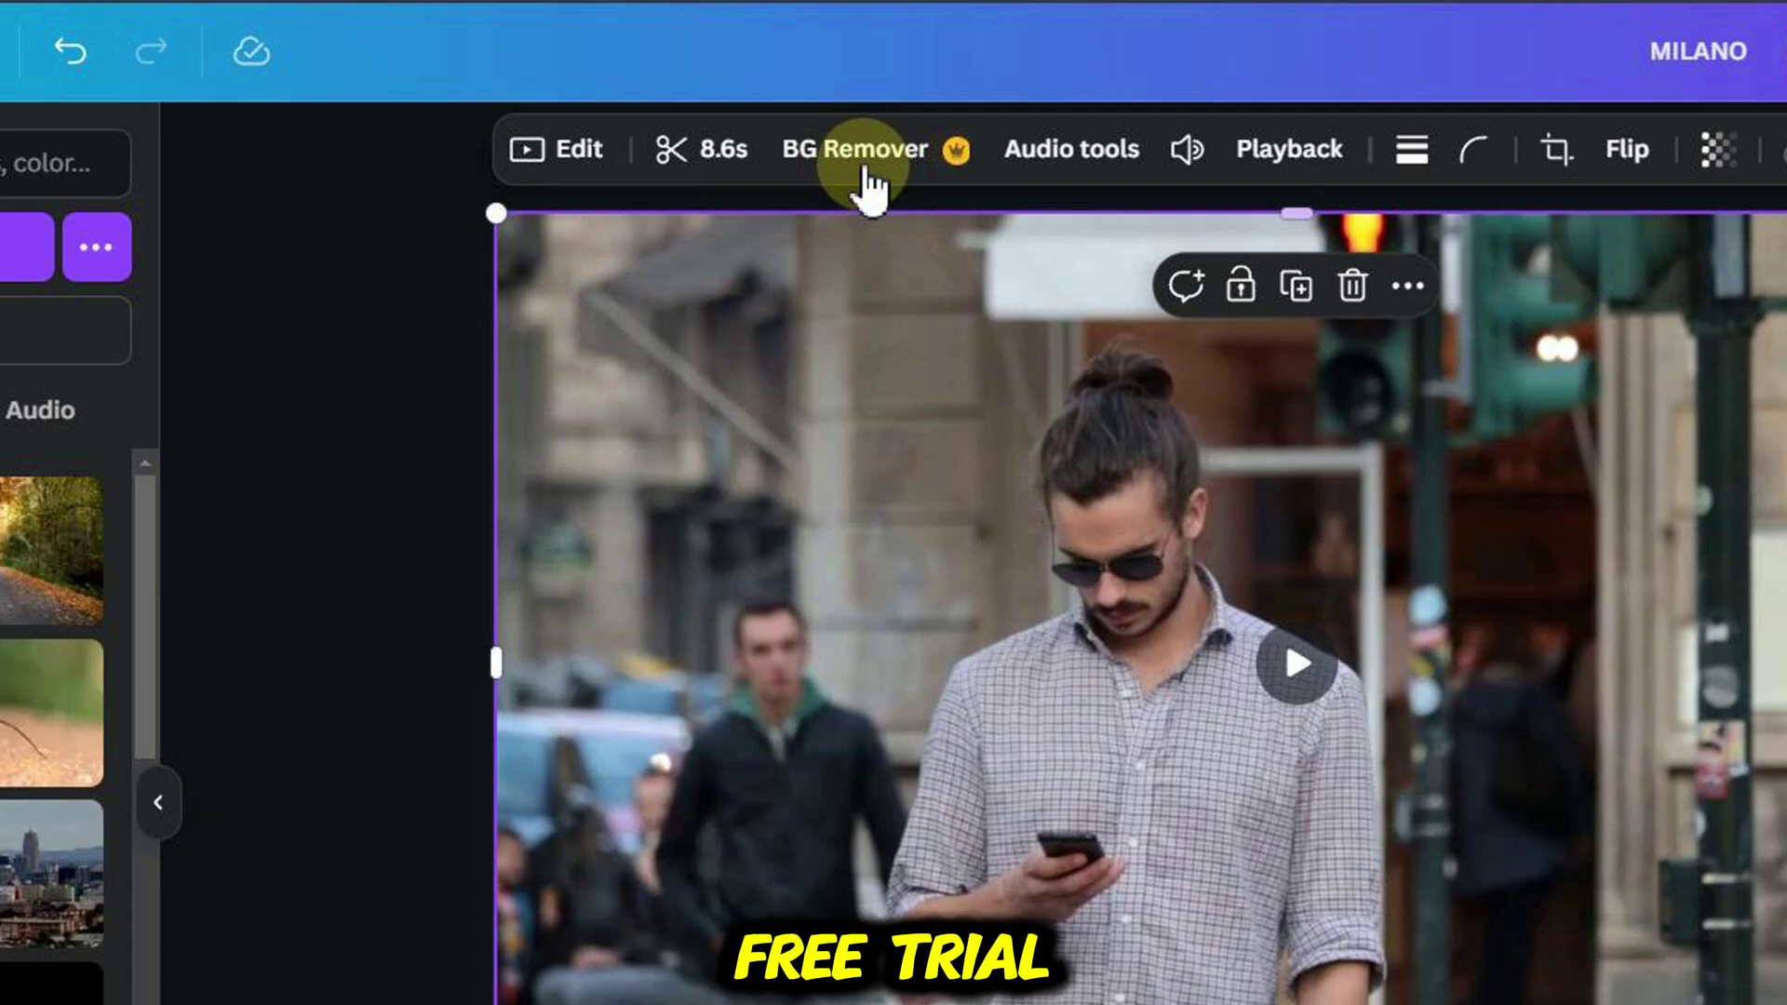
Step: Apply BG Remover to the man's clip, preview the cut-out, and add the autumn road video
left_click(865, 179)
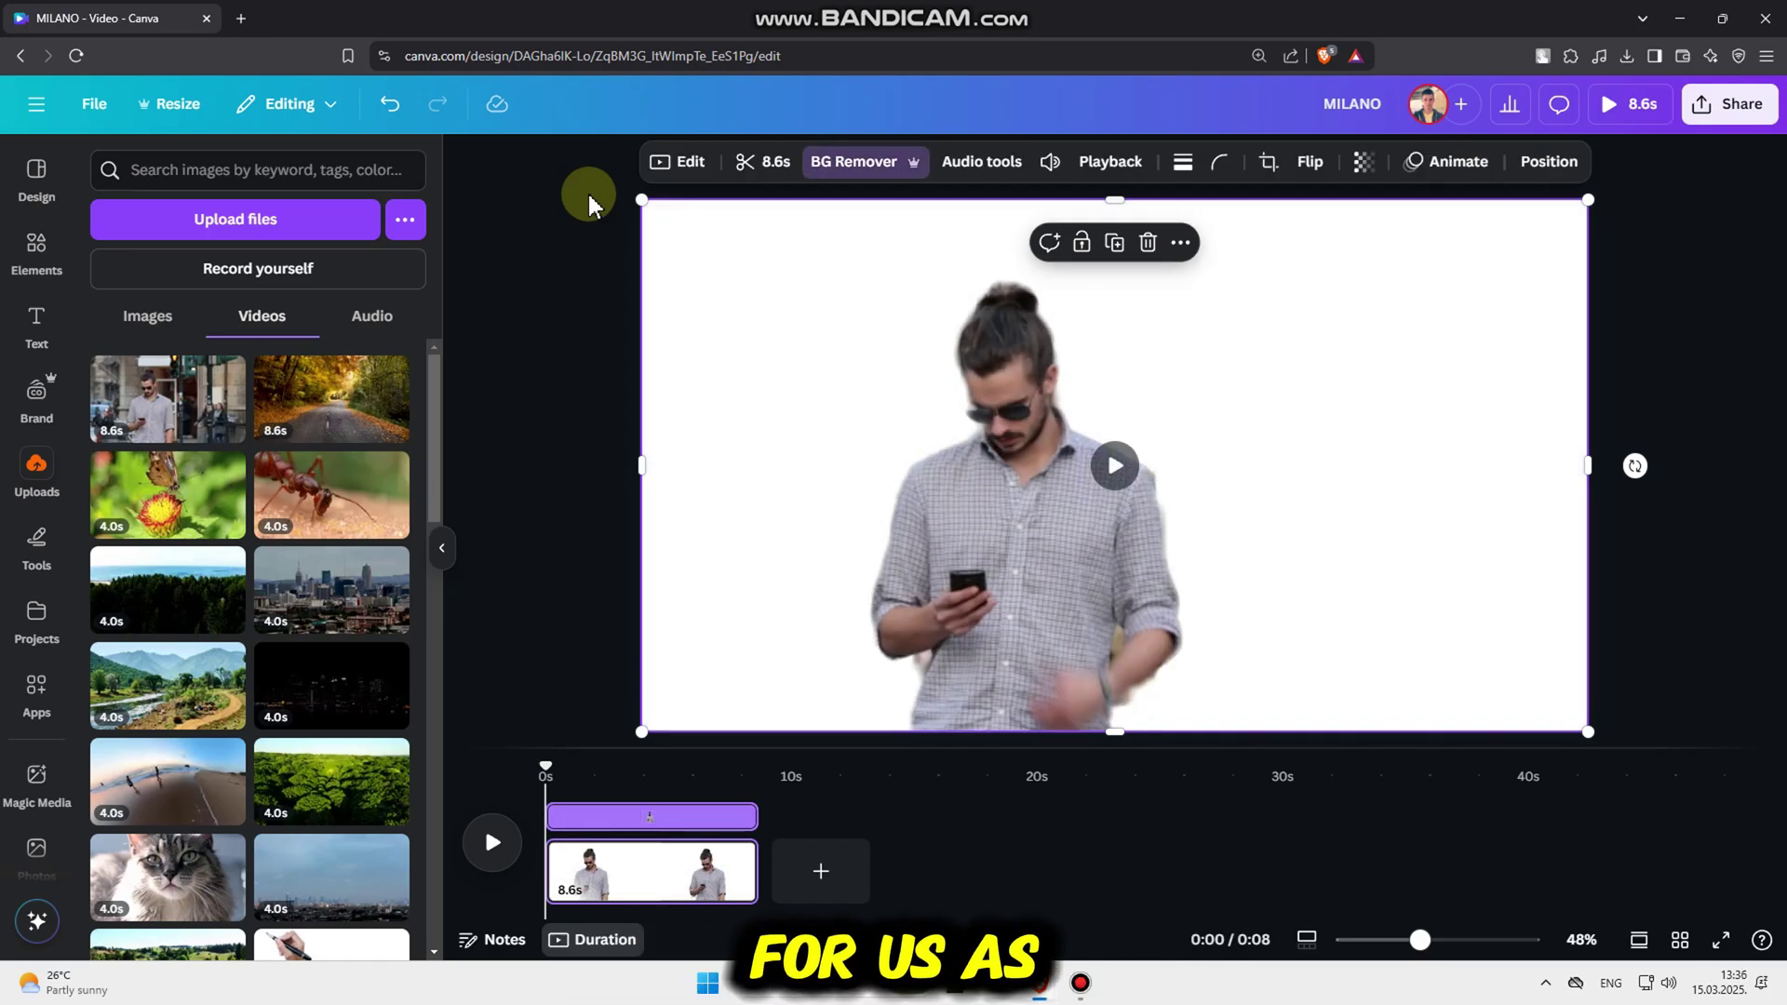
left_click(491, 842)
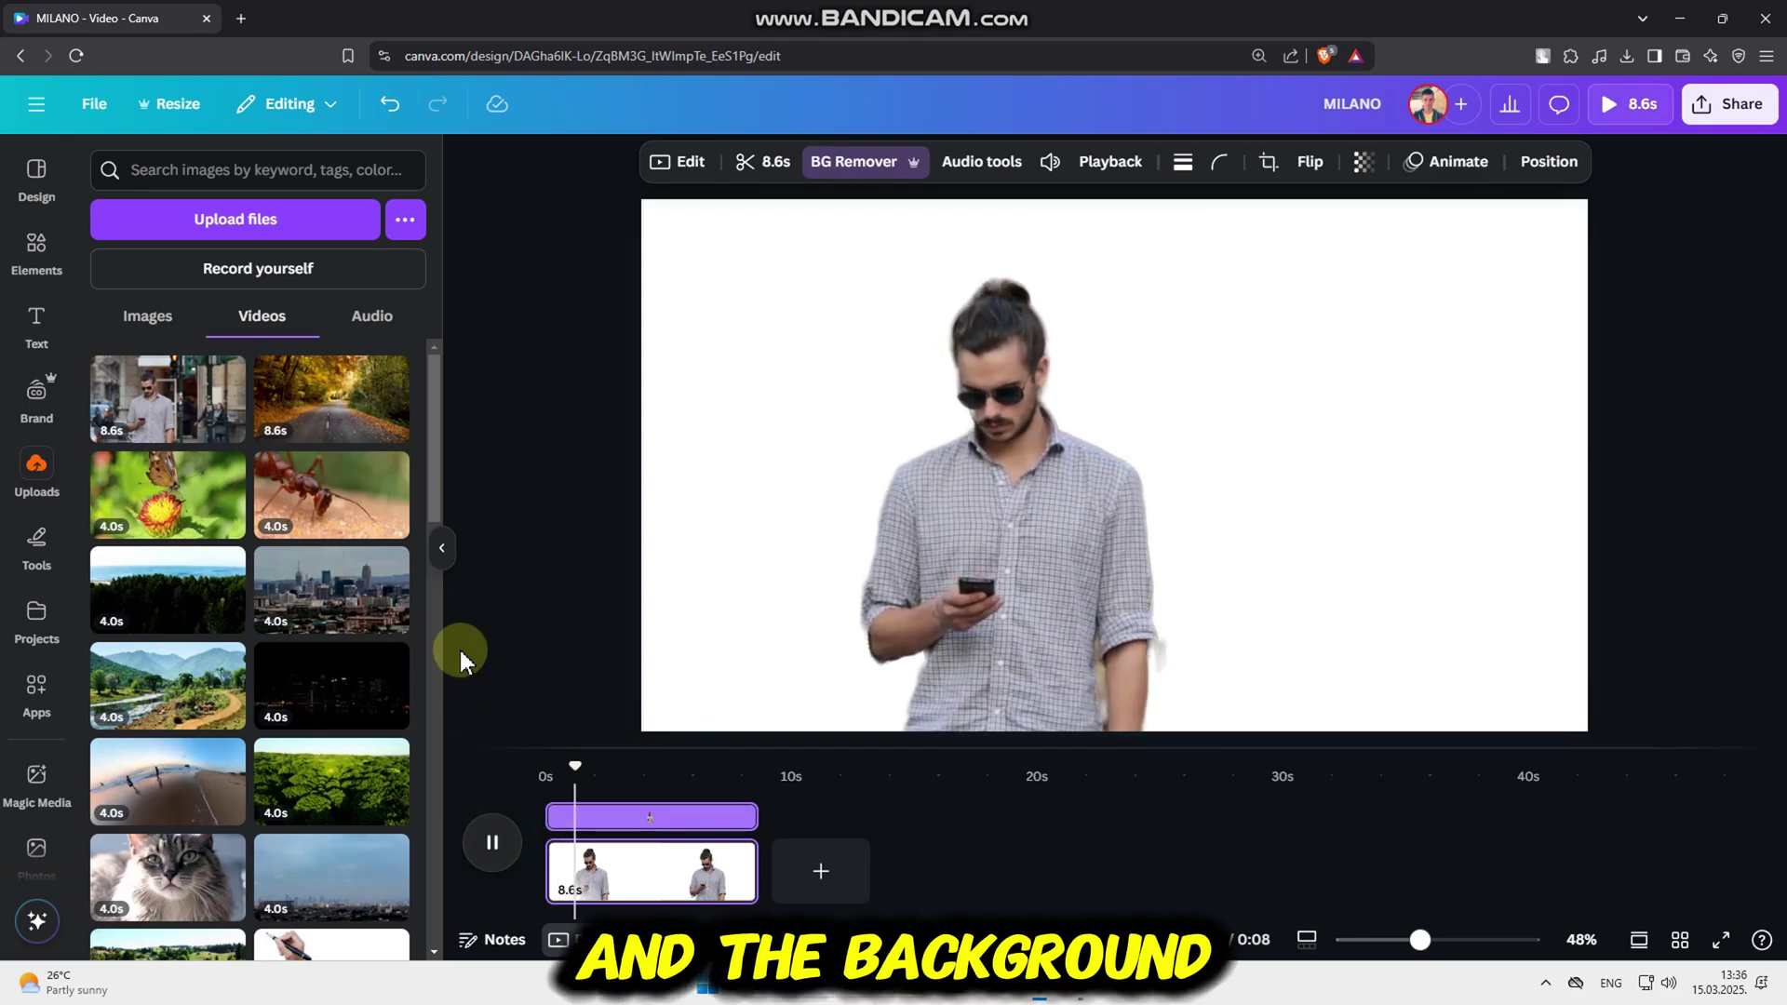
mouse_move(332, 398)
left_mouse_down()
mouse_move(678, 451)
mouse_move(759, 407)
mouse_move(691, 263)
left_mouse_up()
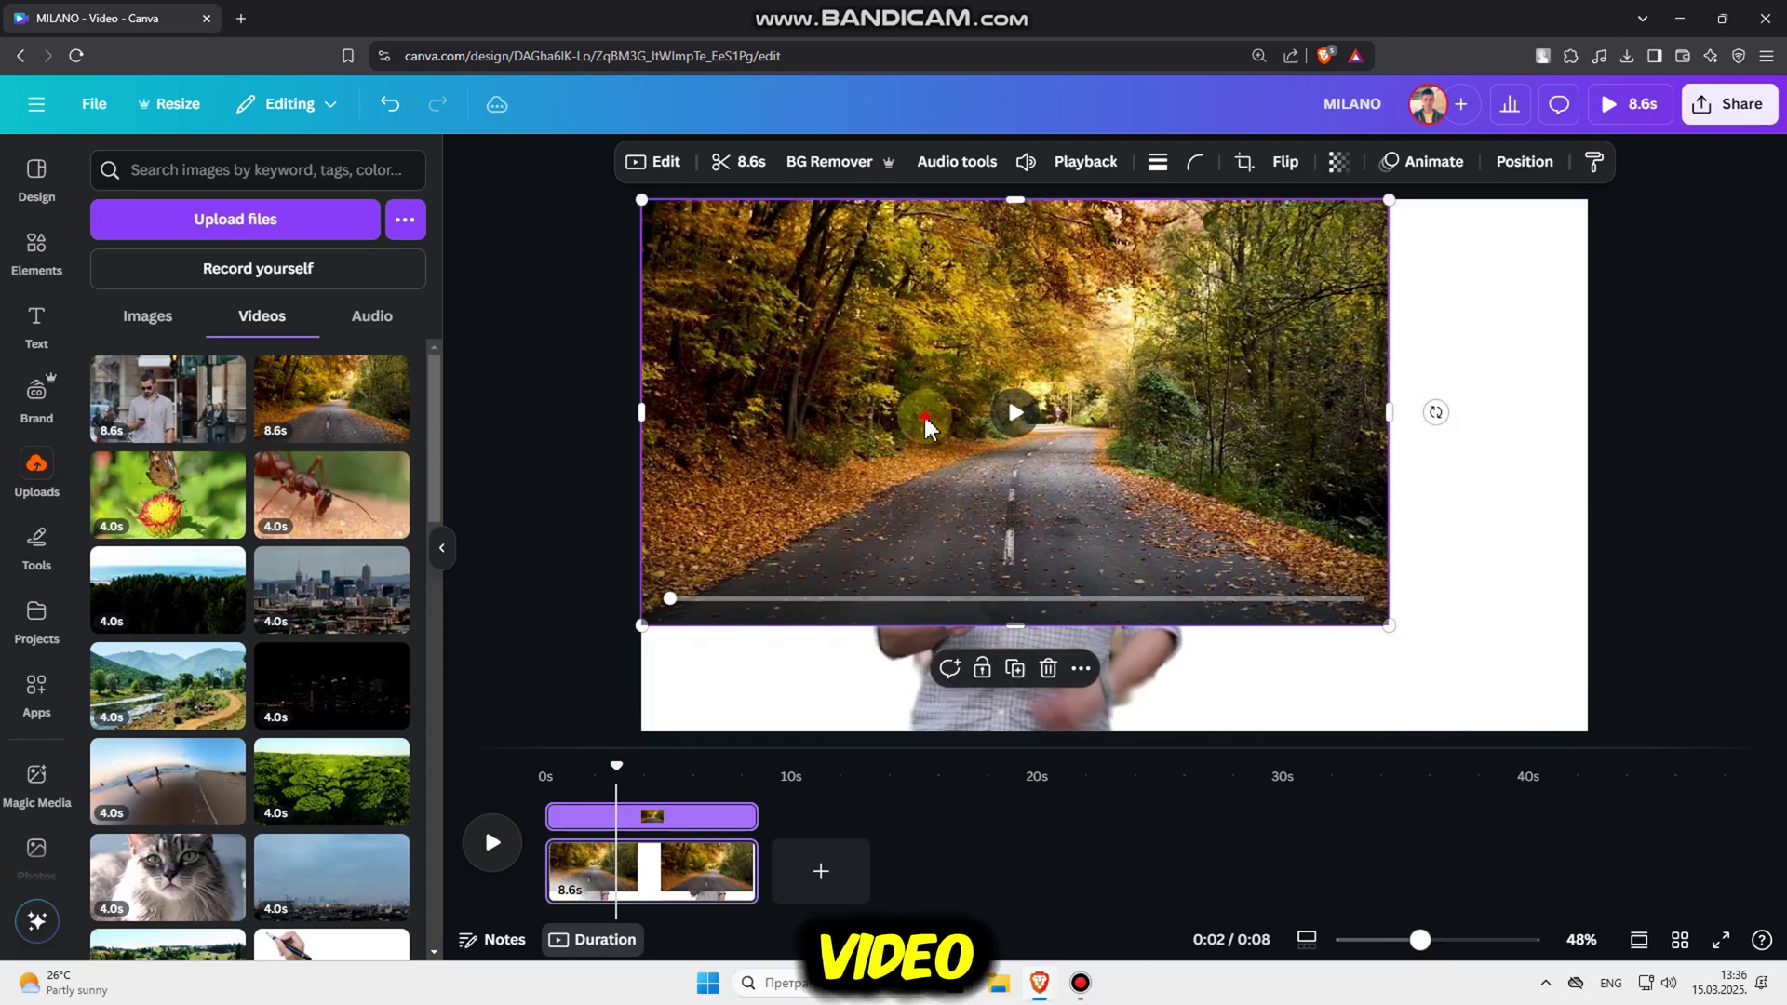
Step: Set the autumn forest road video as the page background and preview the man over it
right_click(926, 416)
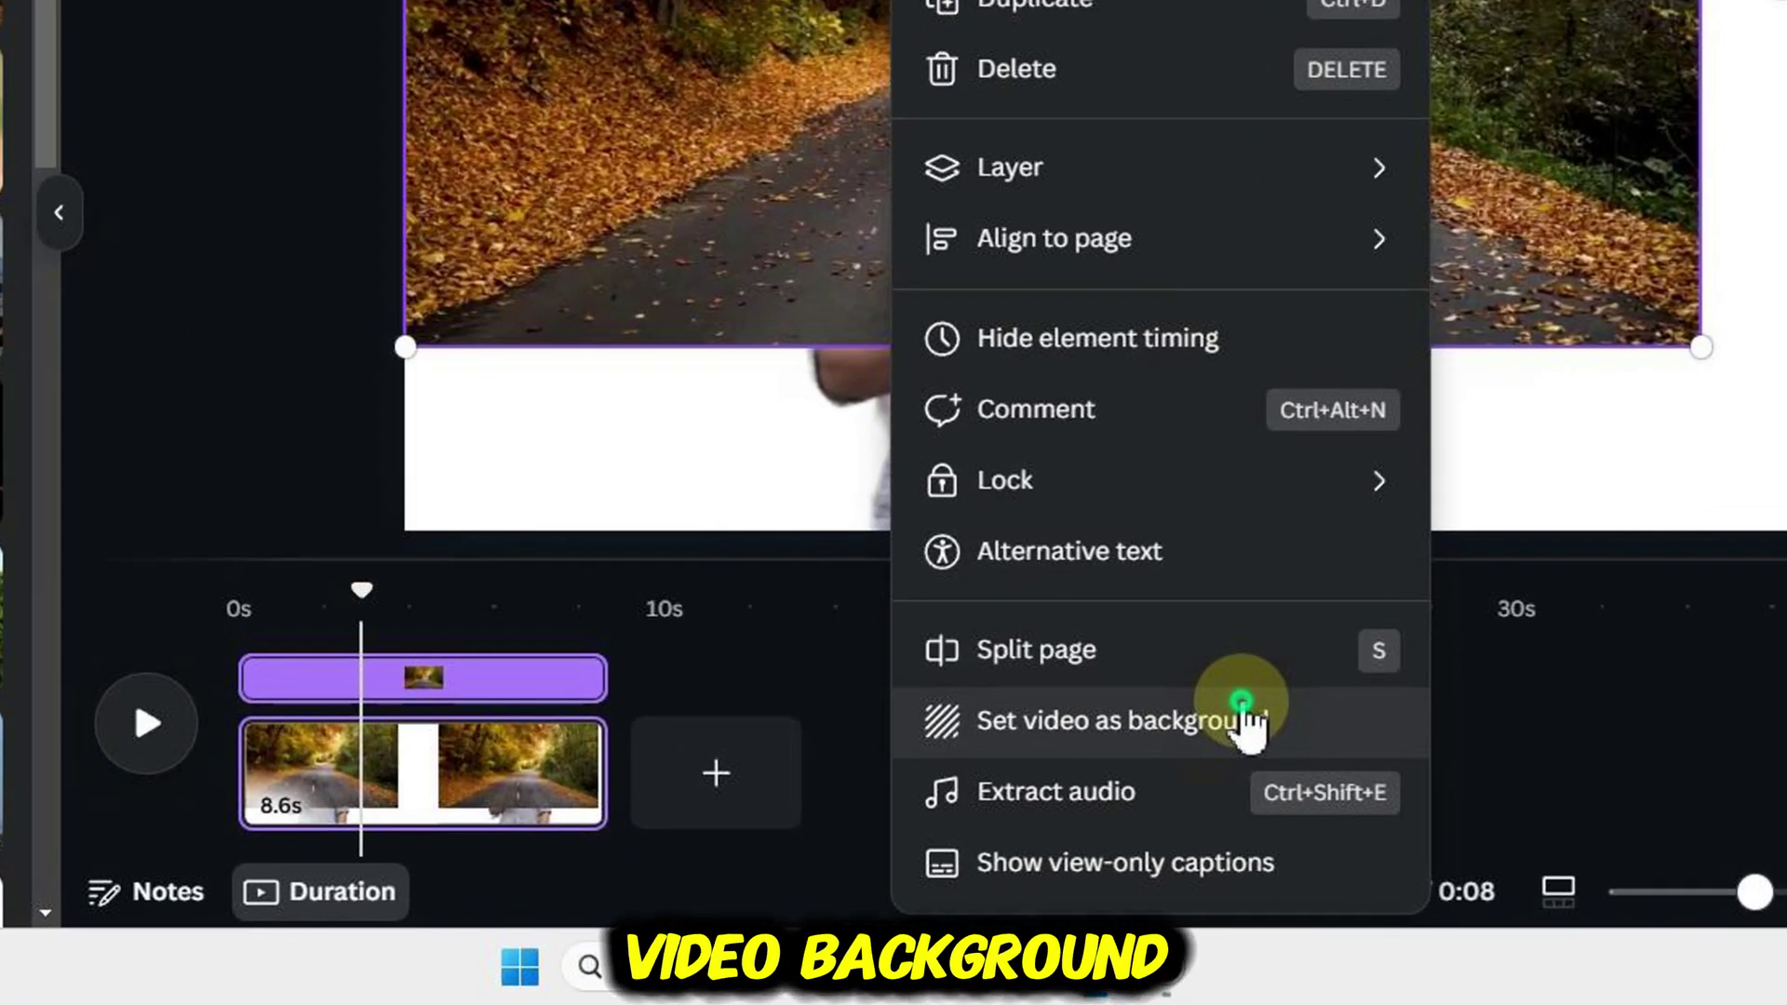
left_click(1246, 720)
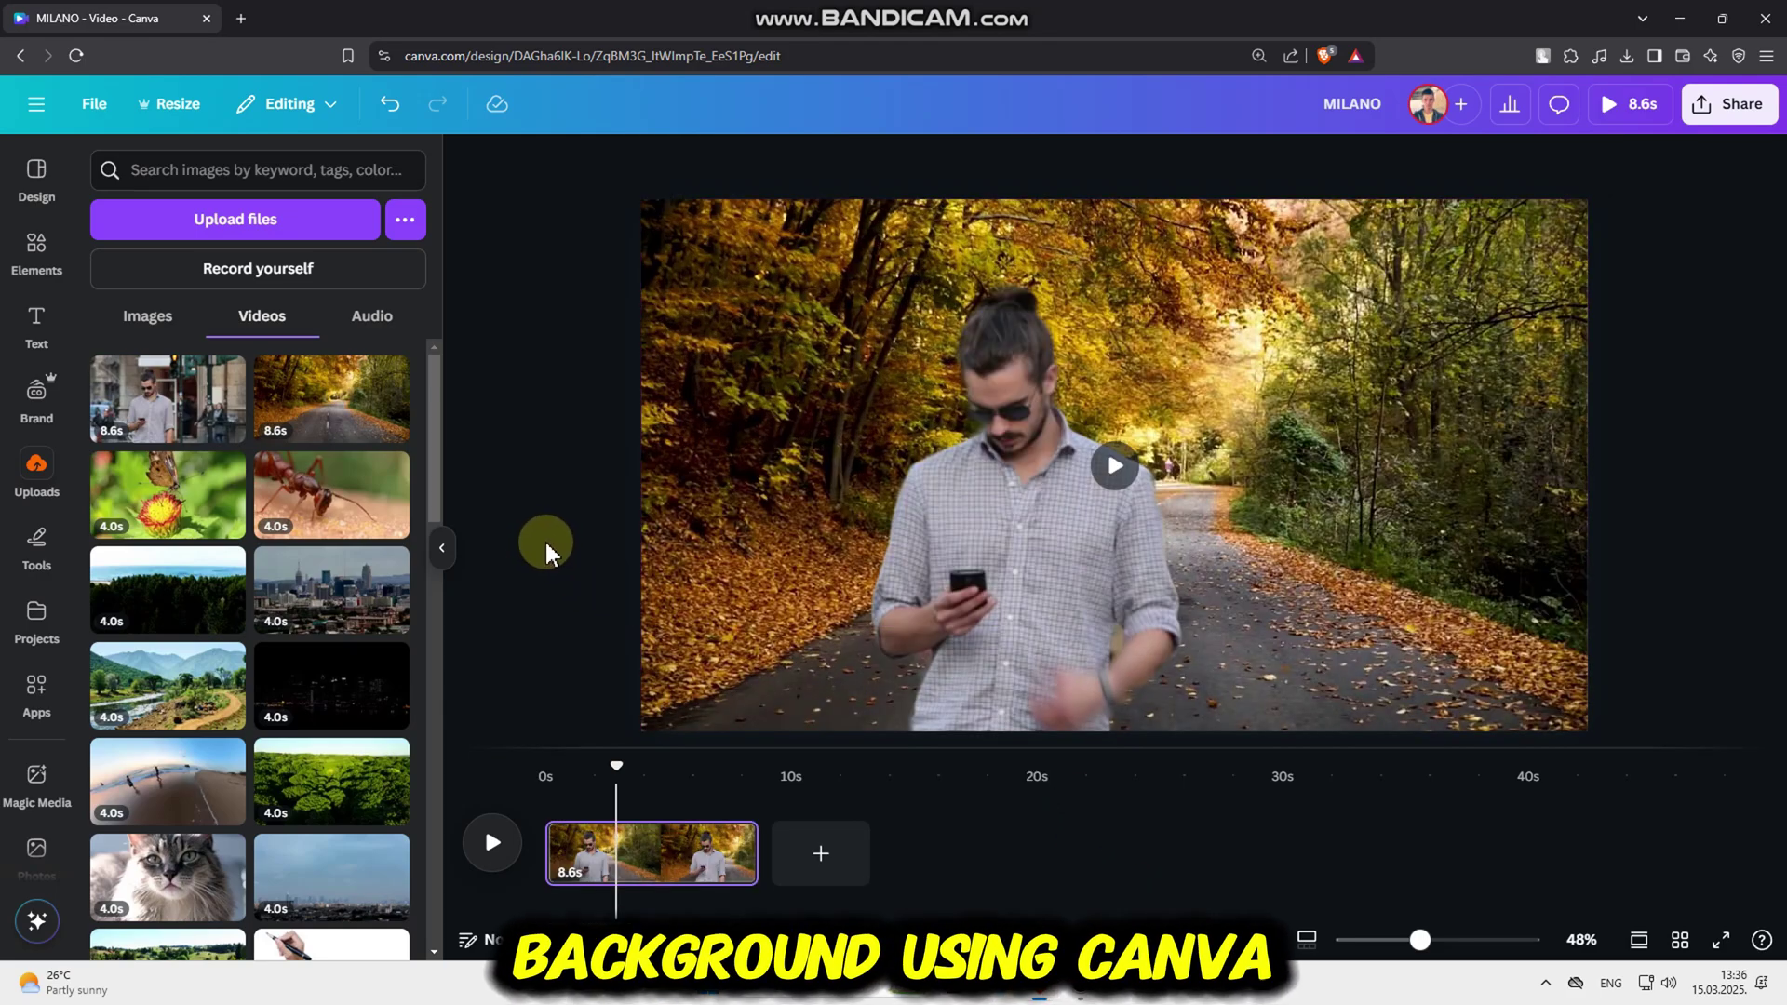
left_click(492, 842)
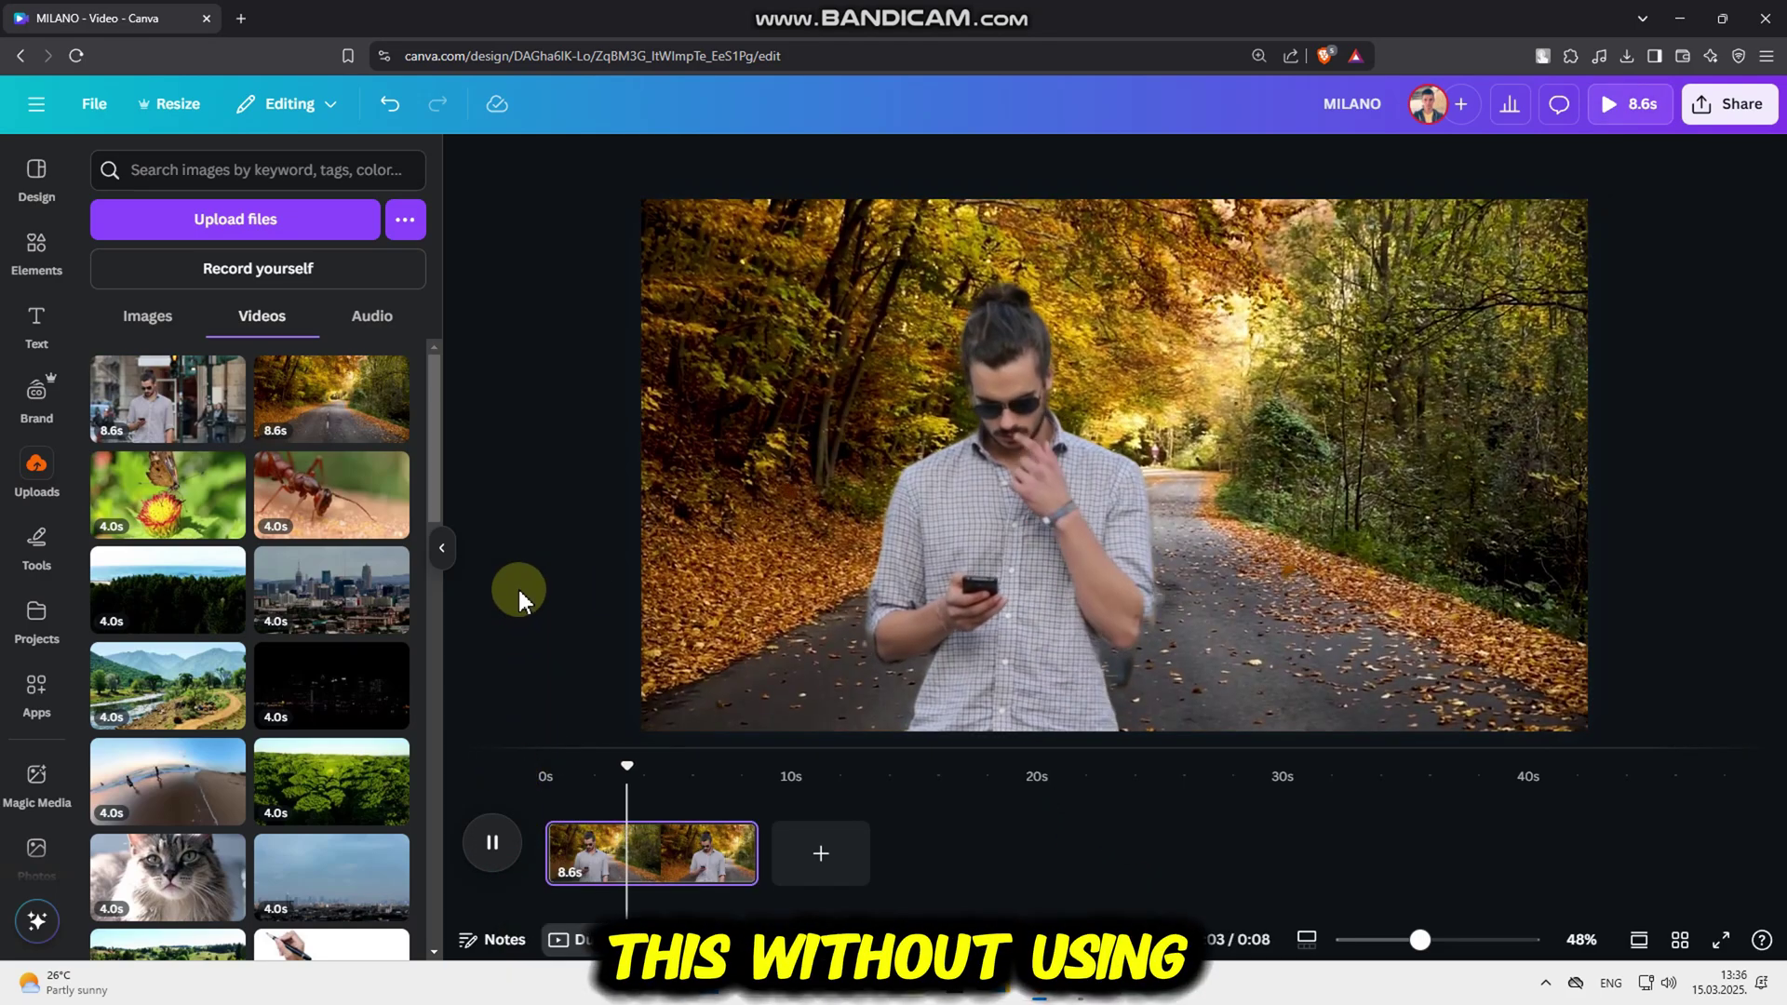